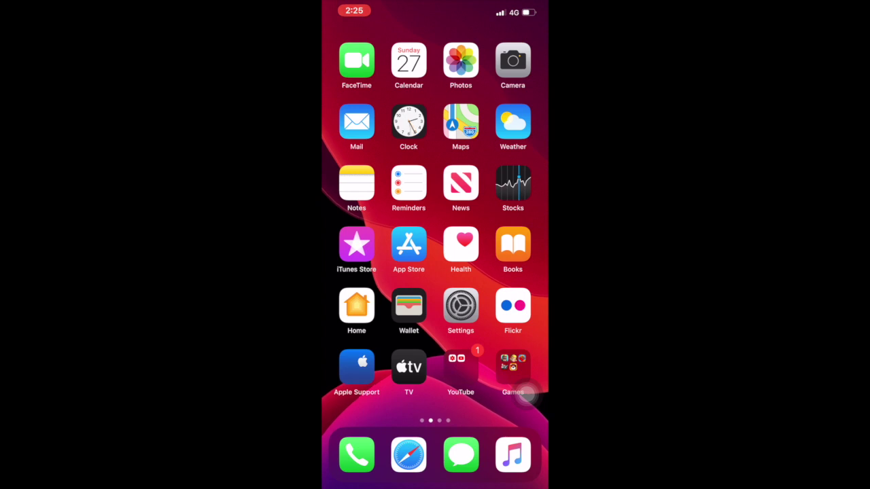
# Open the Screen Time page in the Settings app.
pyautogui.click(461, 305)
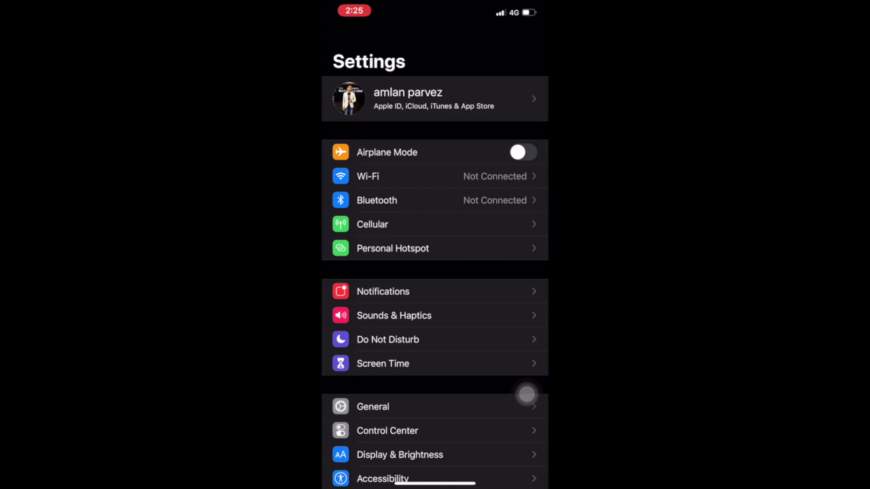
pyautogui.scroll(-1, 435, 272)
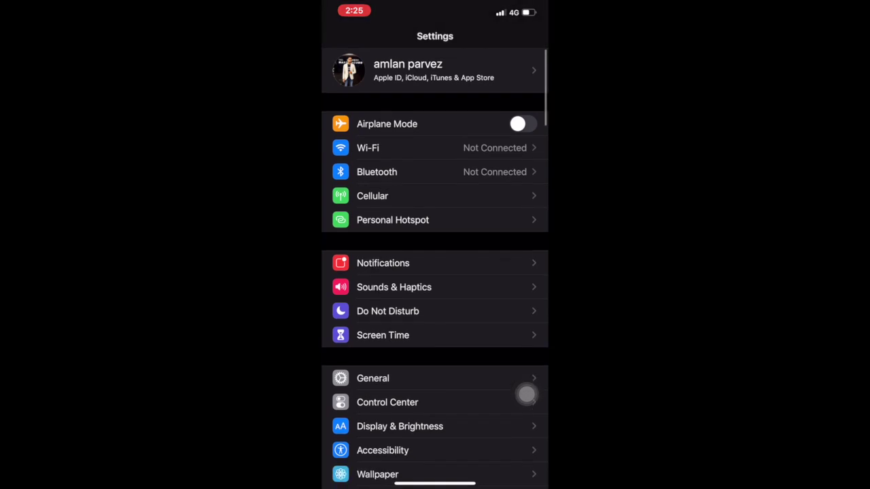
pyautogui.click(382, 335)
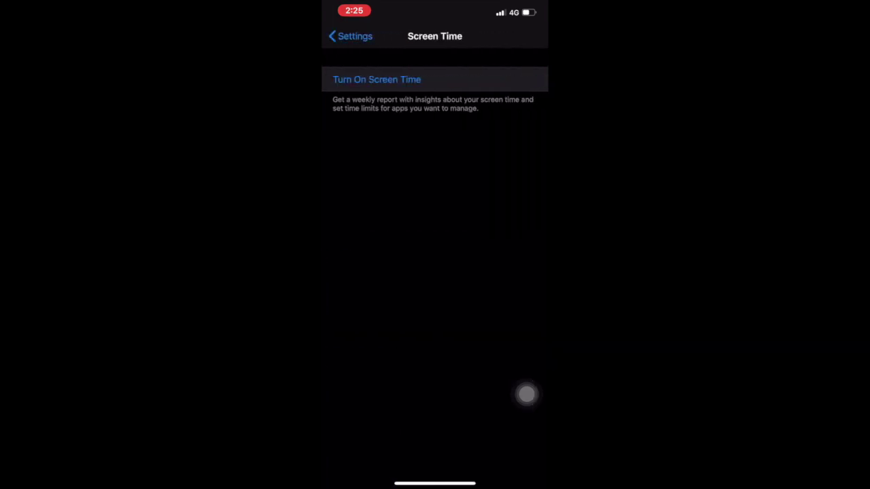
# Turn on Screen Time, choosing 'This is My iPhone', and view its usage options.
pyautogui.click(376, 80)
pyautogui.click(435, 427)
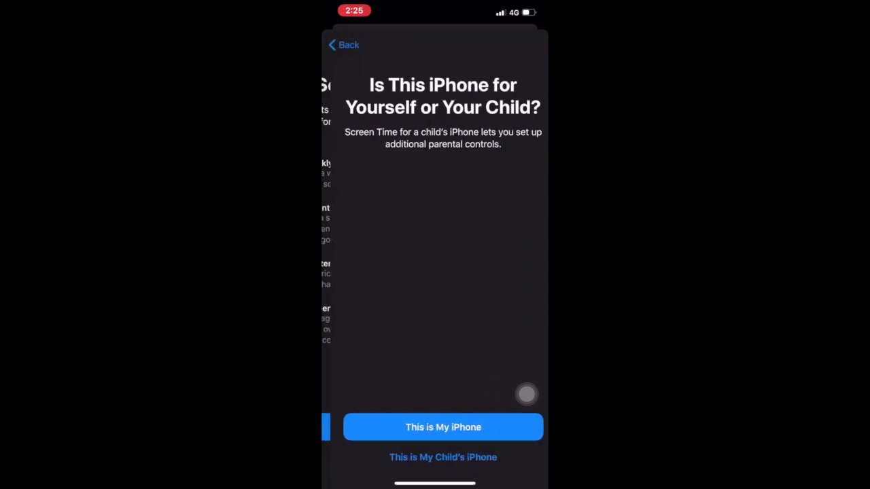
pyautogui.click(435, 427)
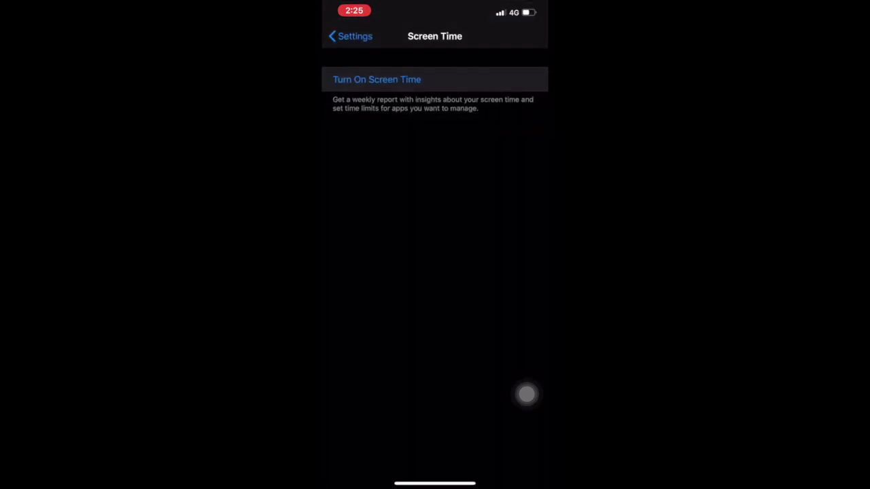
pyautogui.scroll(-3, 527, 394)
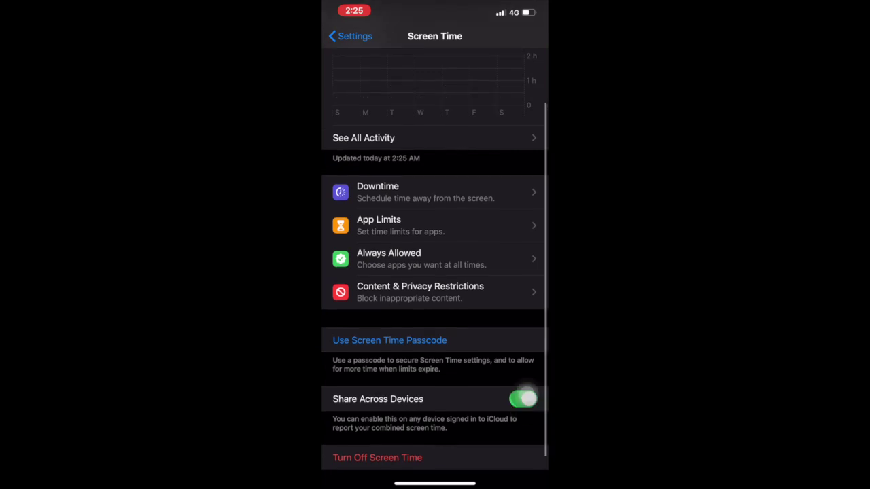
# Create and confirm a 4-digit Screen Time passcode, then return to the main Settings list.
pyautogui.click(389, 321)
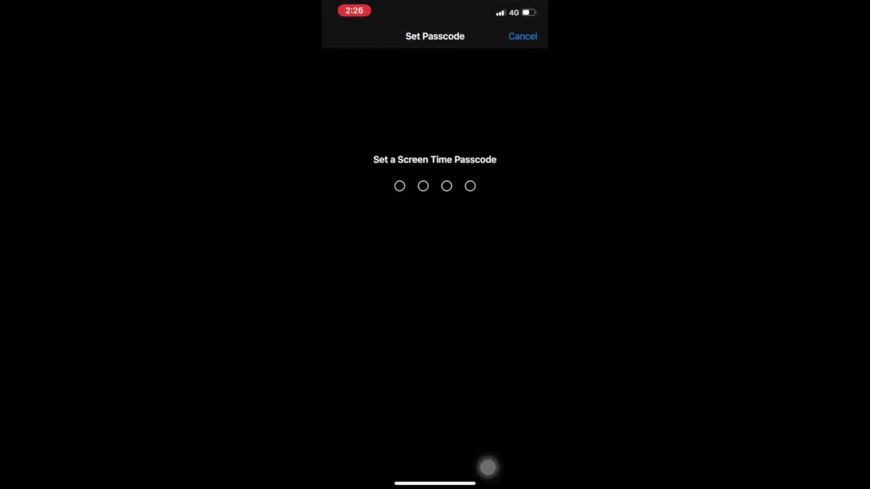
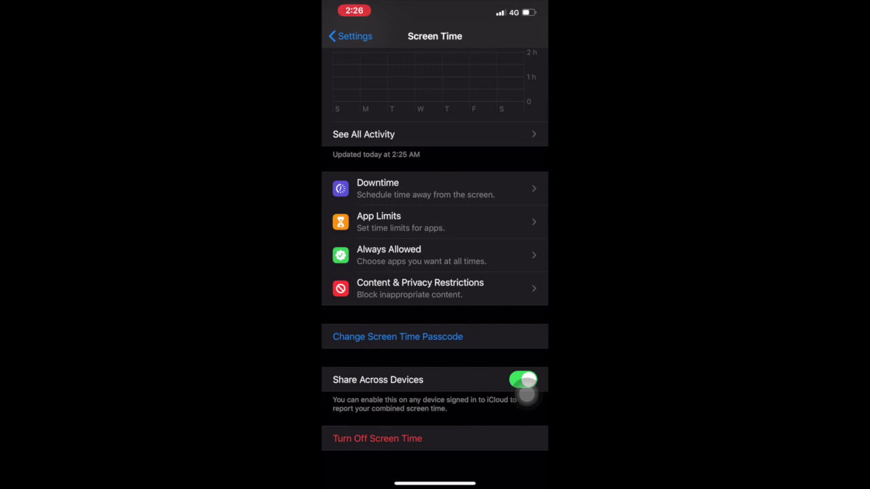
pyautogui.click(350, 36)
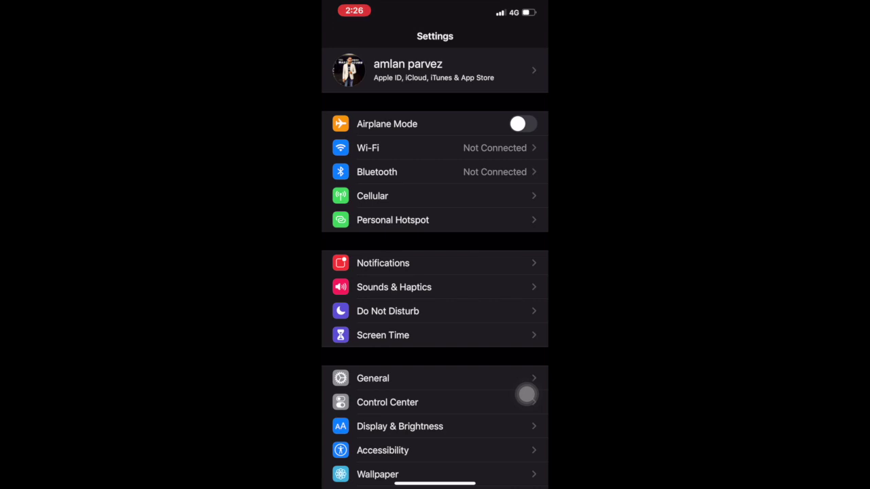
pyautogui.click(373, 377)
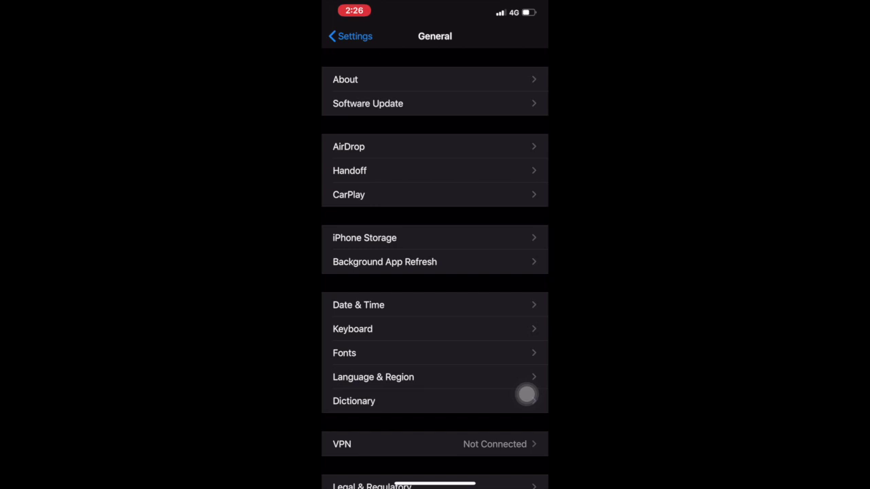
pyautogui.scroll(-5, 434, 272)
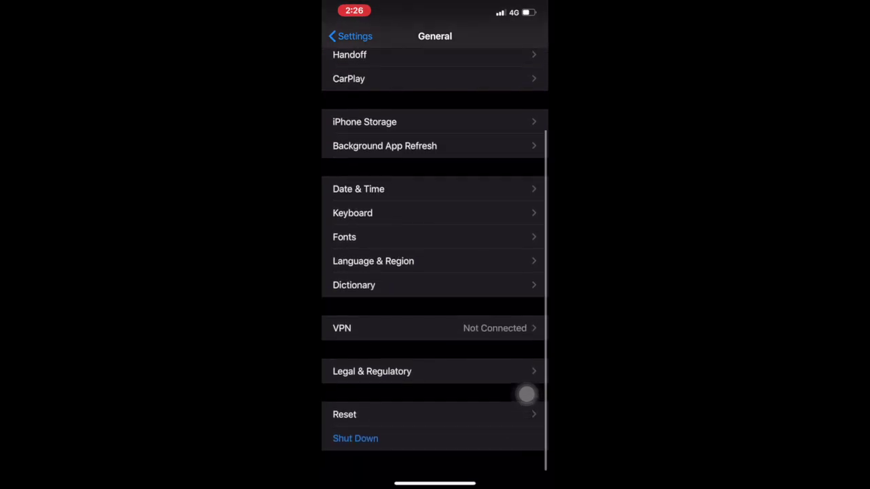
pyautogui.click(343, 414)
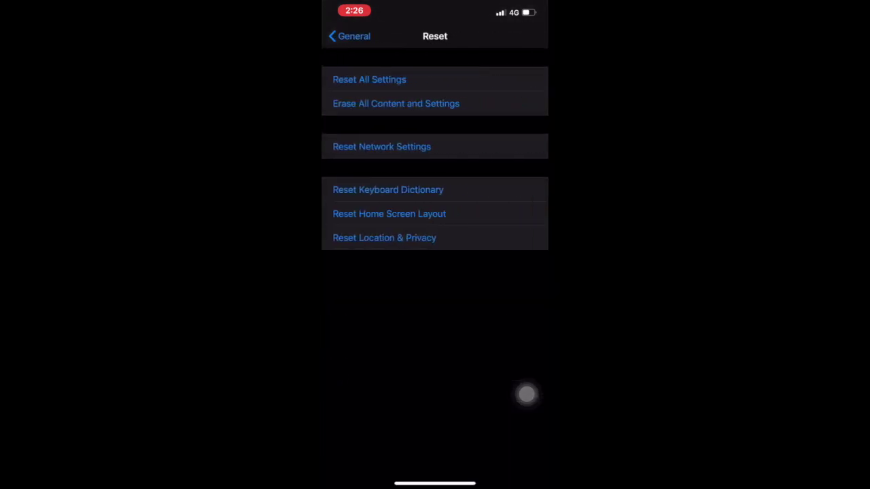
pyautogui.click(369, 79)
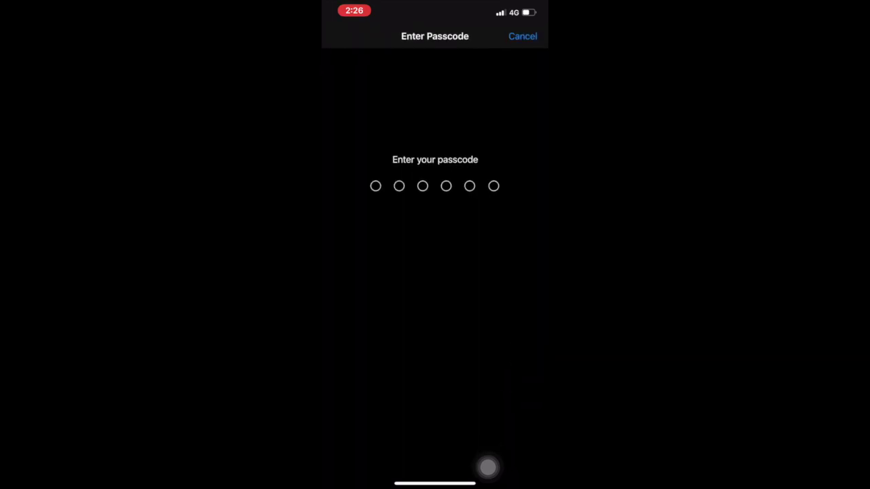
pyautogui.press('BackSpace')
pyautogui.press('BackSpace')
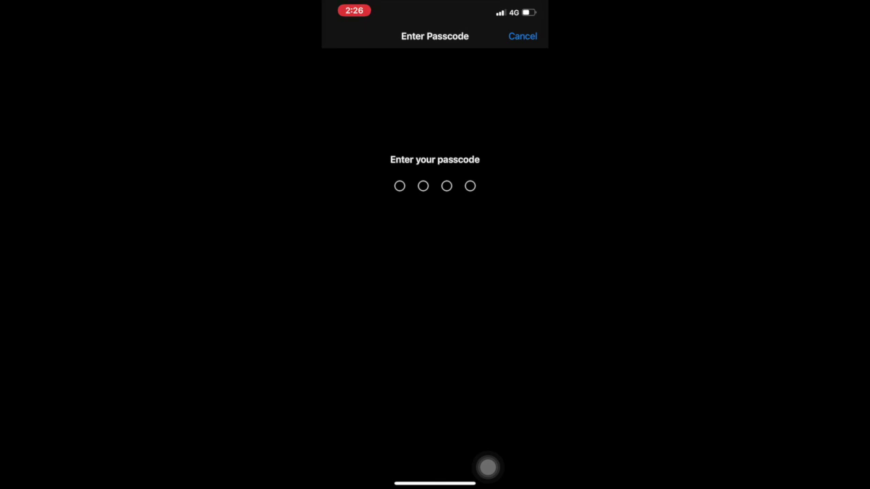
pyautogui.click(522, 36)
pyautogui.moveTo(488, 467); pyautogui.dragTo(524, 394)
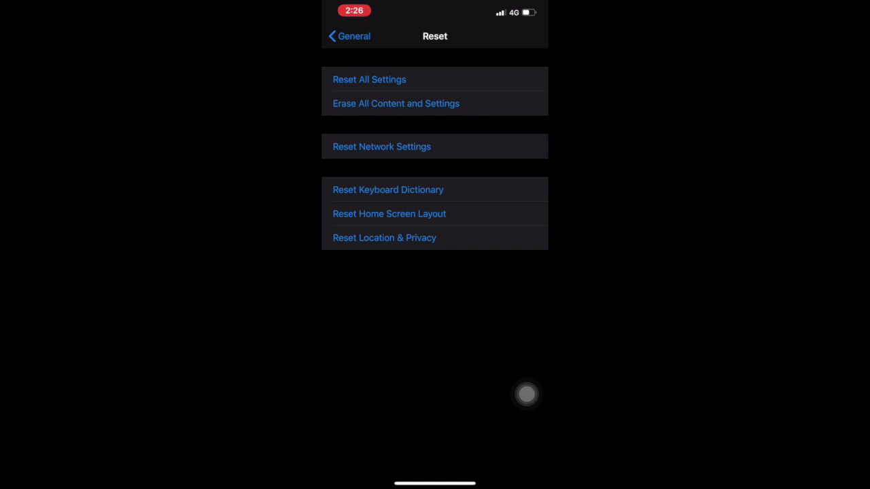
pyautogui.click(350, 36)
pyautogui.click(347, 36)
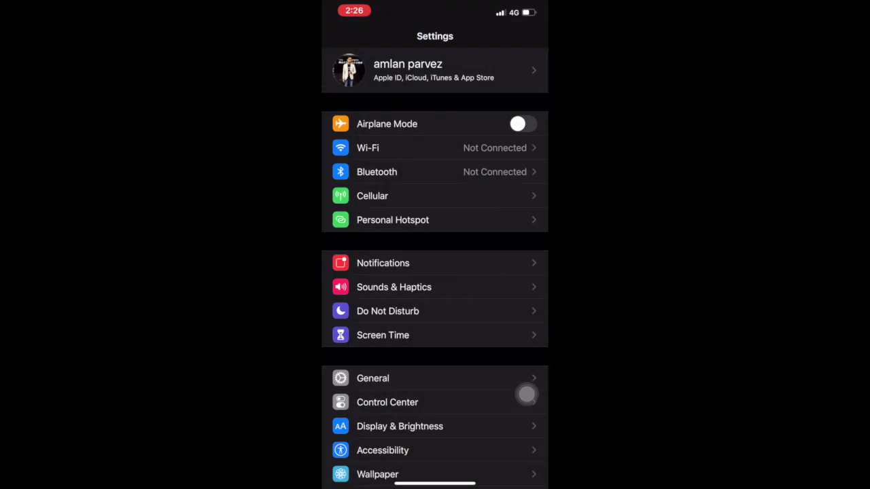
pyautogui.click(382, 335)
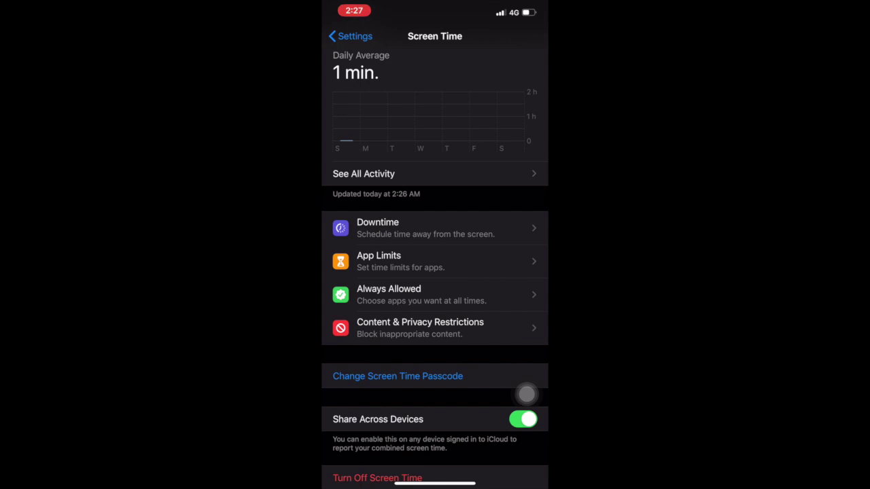
# Turn off Screen Time by entering the Screen Time passcode, then return to the Settings list.
pyautogui.moveTo(526, 394); pyautogui.dragTo(528, 389)
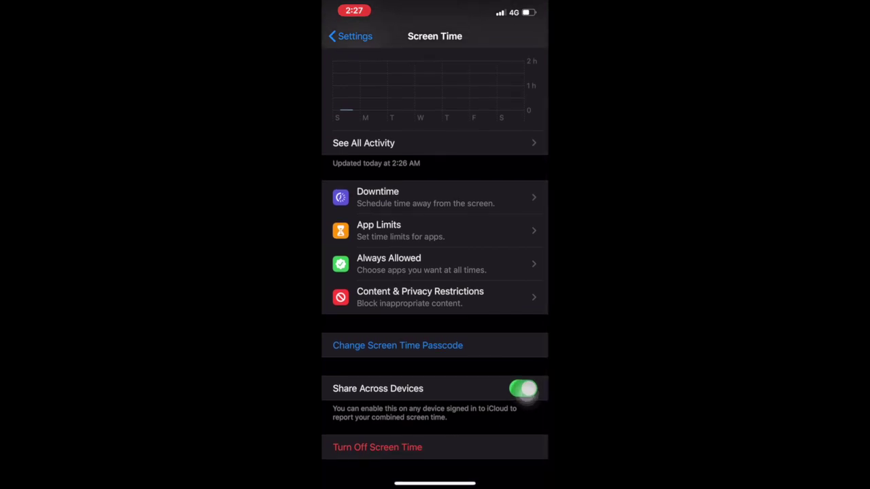
pyautogui.moveTo(527, 393); pyautogui.dragTo(527, 384)
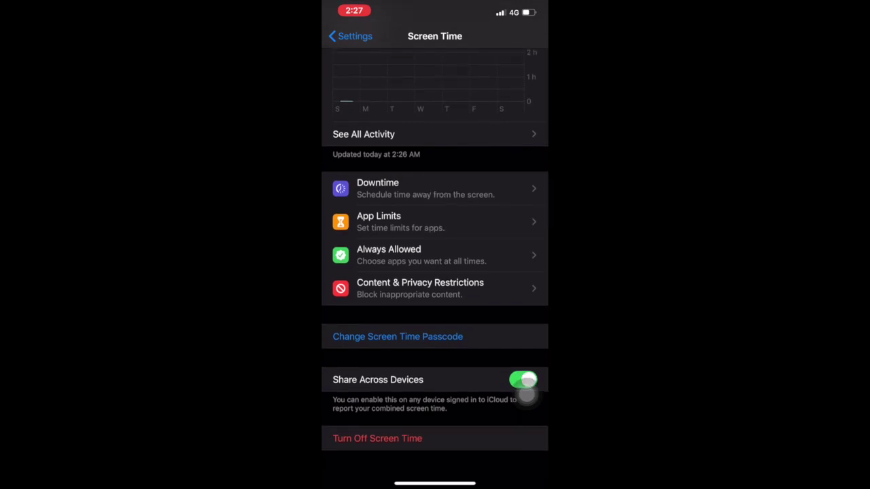
pyautogui.click(513, 438)
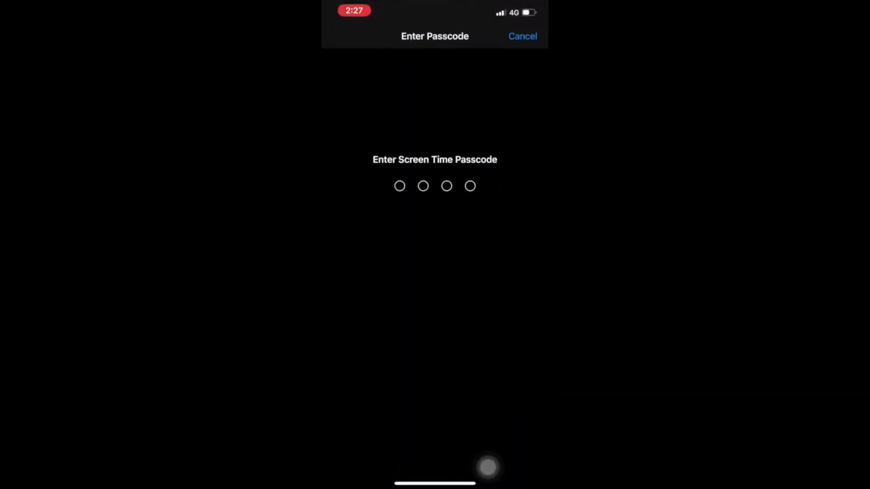
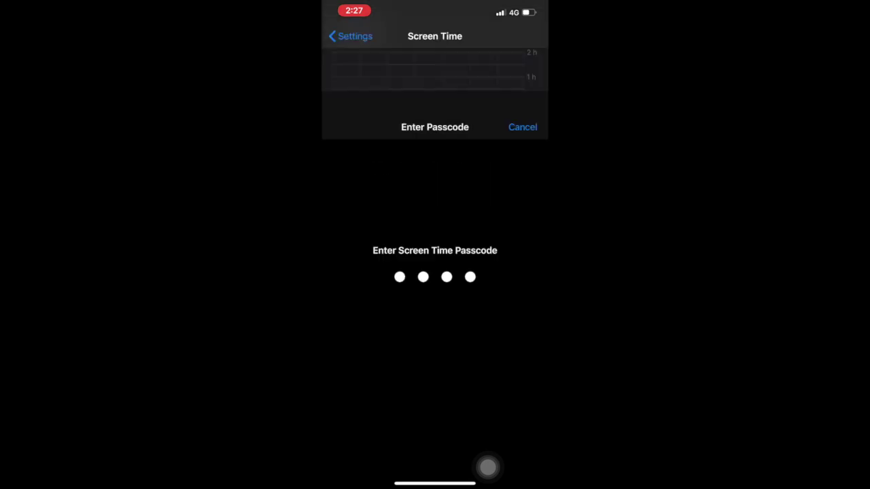
pyautogui.click(523, 388)
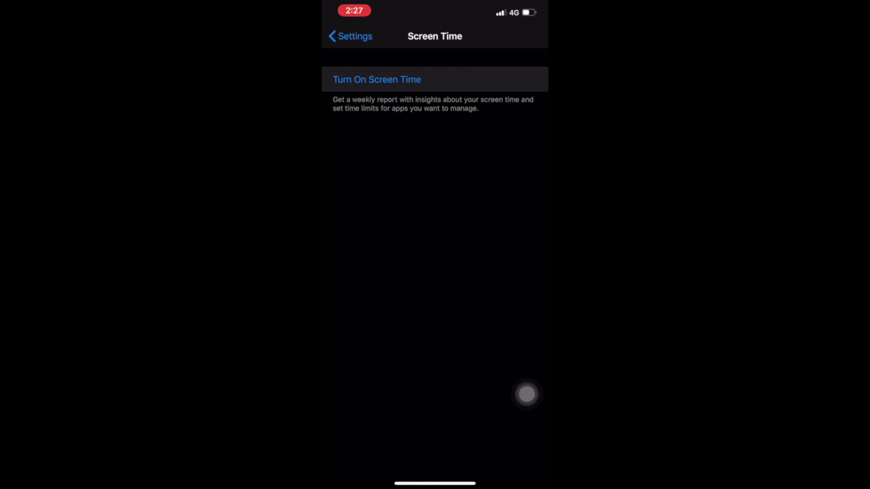
pyautogui.click(347, 36)
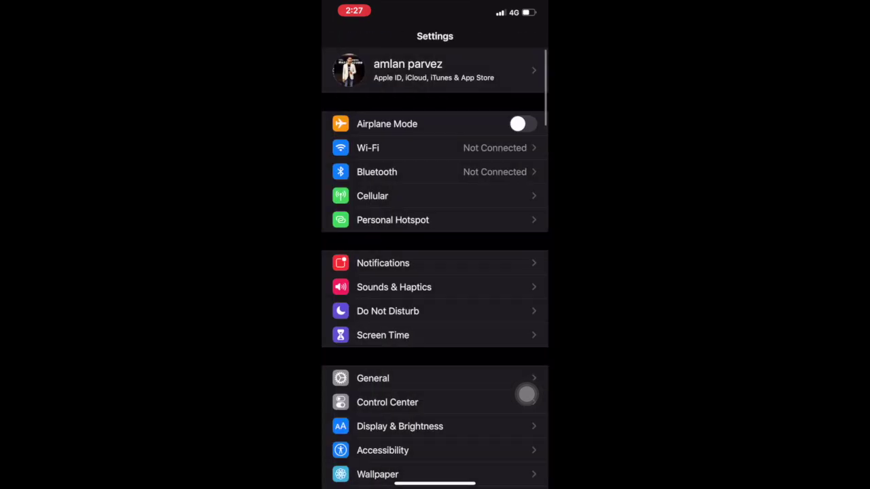